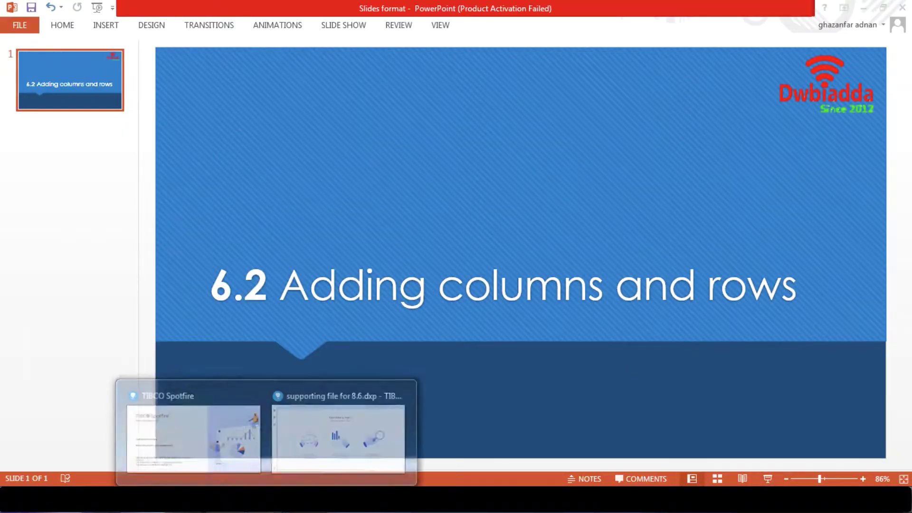
# Step: Switch from PowerPoint to the Spotfire window for 'supporting file for 8.6.dxp'
pyautogui.click(318, 445)
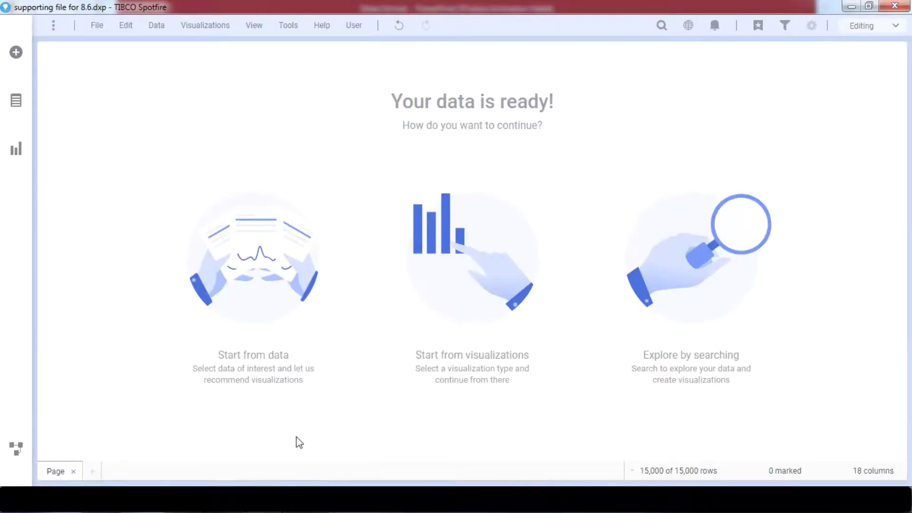
# Step: Show the data canvas with TrainingData1.xlsx feeding the TrainingData1 - Data table
pyautogui.click(16, 450)
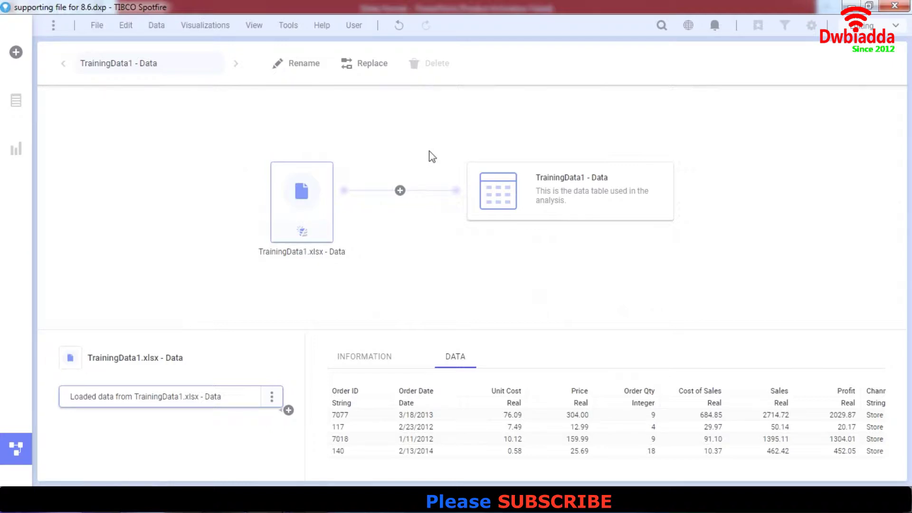
# Step: Add columns to TrainingData1 - Data from the local file API_GC.DOD.TOTL.GD.ZS_DS2_en_excel_v2_180559.xls
pyautogui.click(399, 191)
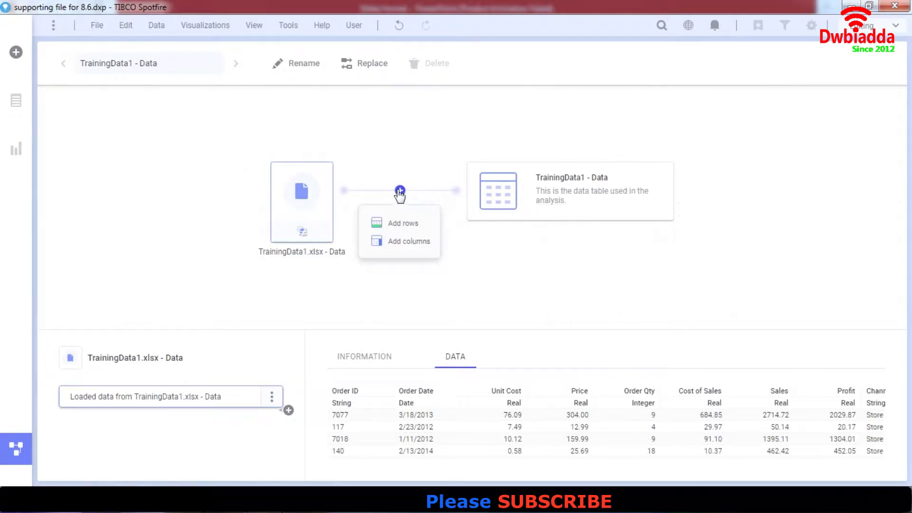
pyautogui.click(410, 241)
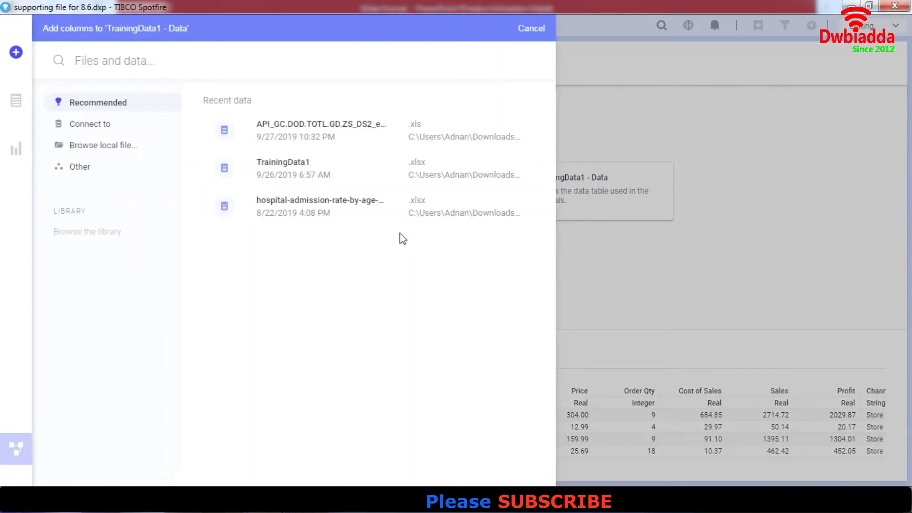
pyautogui.click(112, 123)
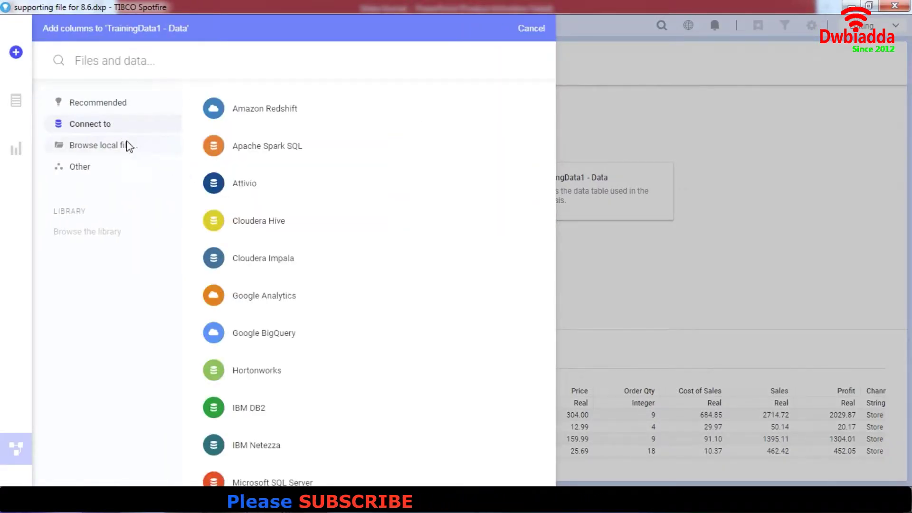
pyautogui.click(126, 145)
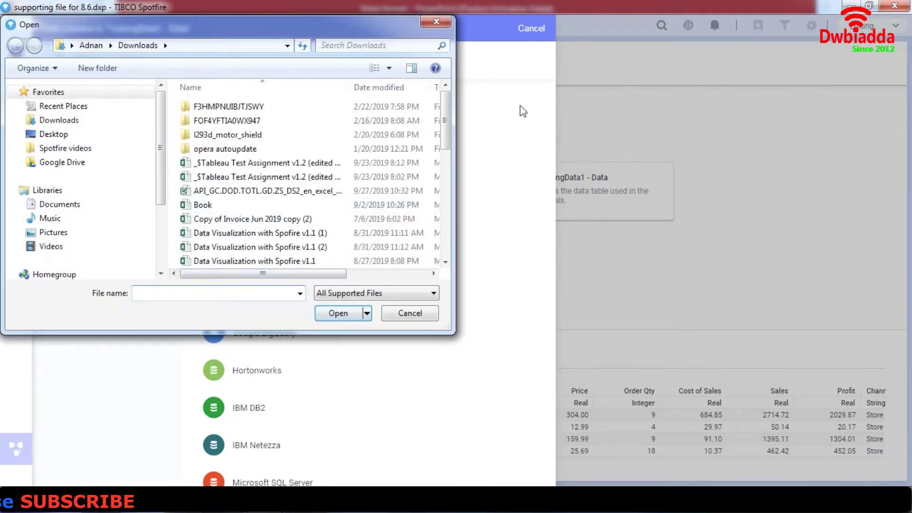
pyautogui.moveTo(449, 118); pyautogui.dragTo(449, 221)
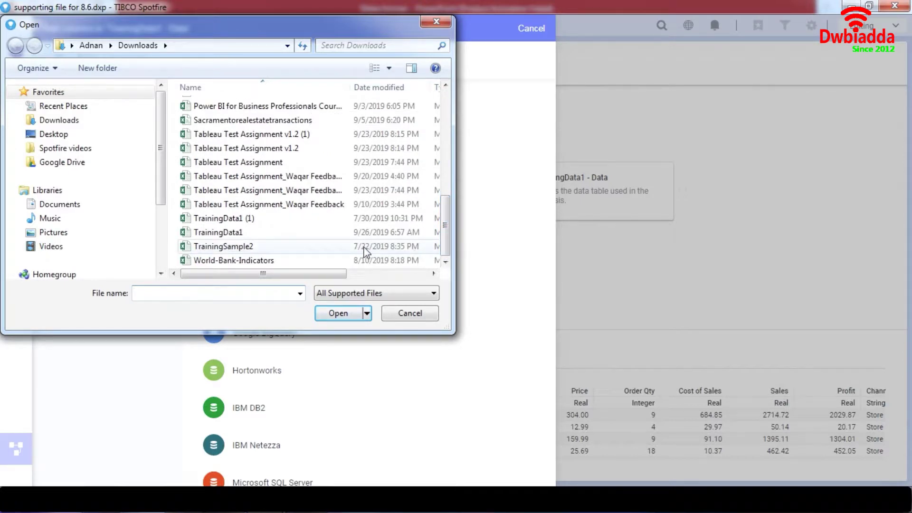
pyautogui.scroll(5, 431, 190)
pyautogui.click(429, 150)
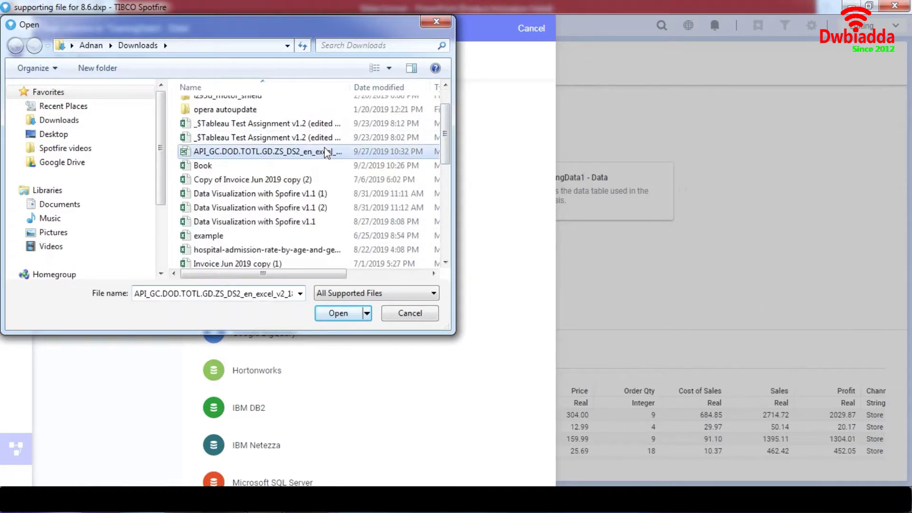
pyautogui.click(357, 316)
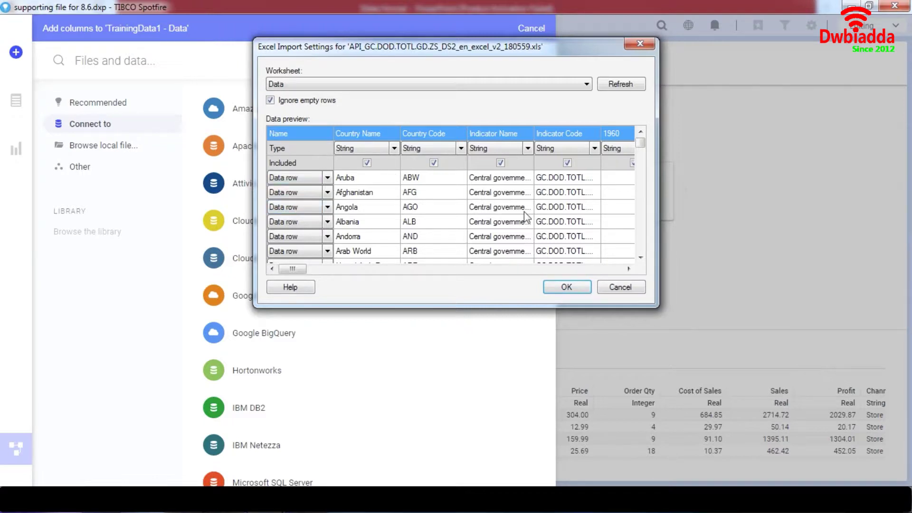
# Step: Exclude the 1960 through 1965 year columns from the Excel import
pyautogui.scroll(-1, 638, 144)
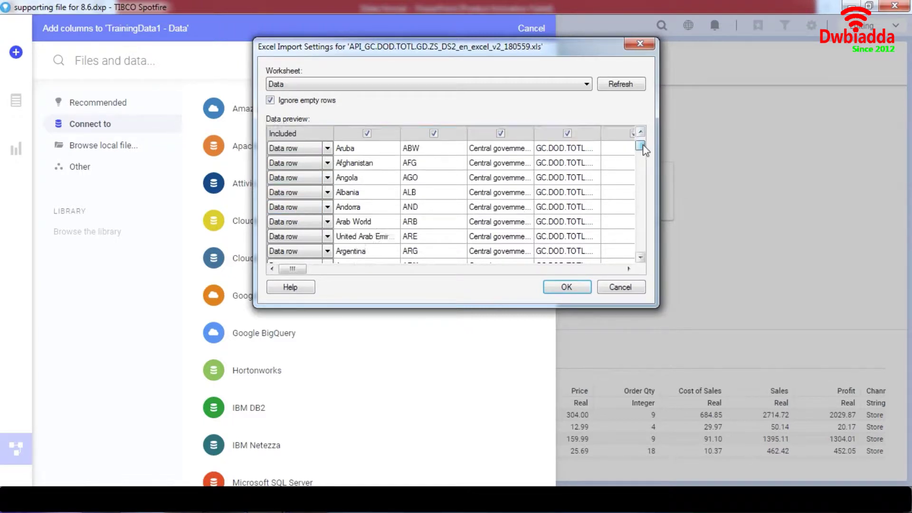
pyautogui.scroll(1, 638, 145)
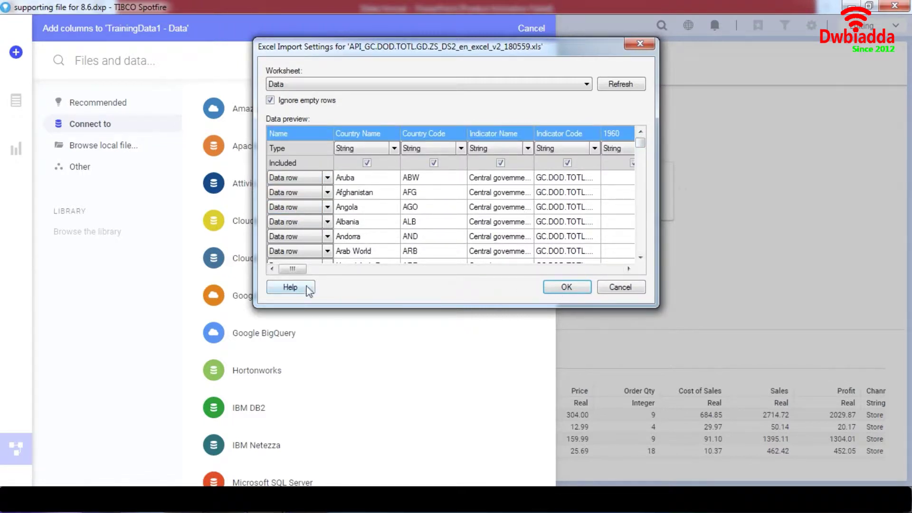
pyautogui.moveTo(292, 269)
pyautogui.mouseDown()
pyautogui.moveTo(403, 268)
pyautogui.moveTo(263, 268)
pyautogui.moveTo(301, 269)
pyautogui.mouseUp()
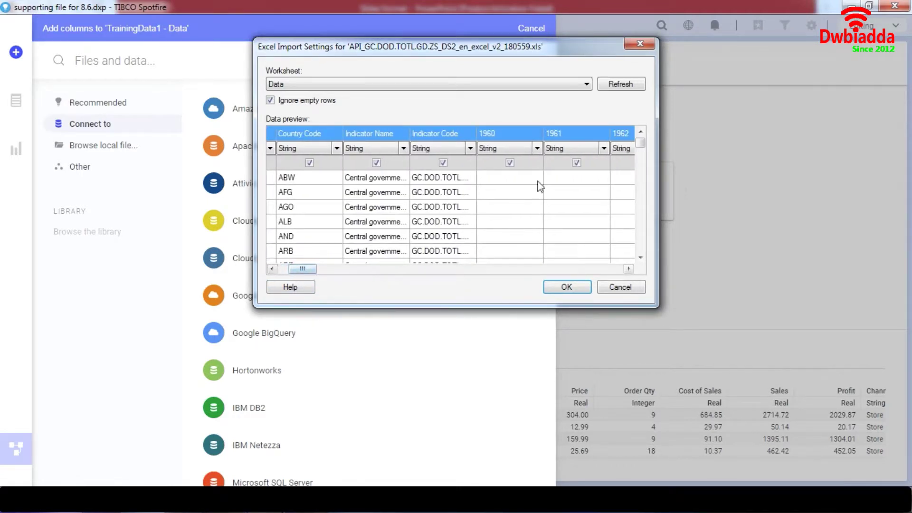
pyautogui.click(510, 163)
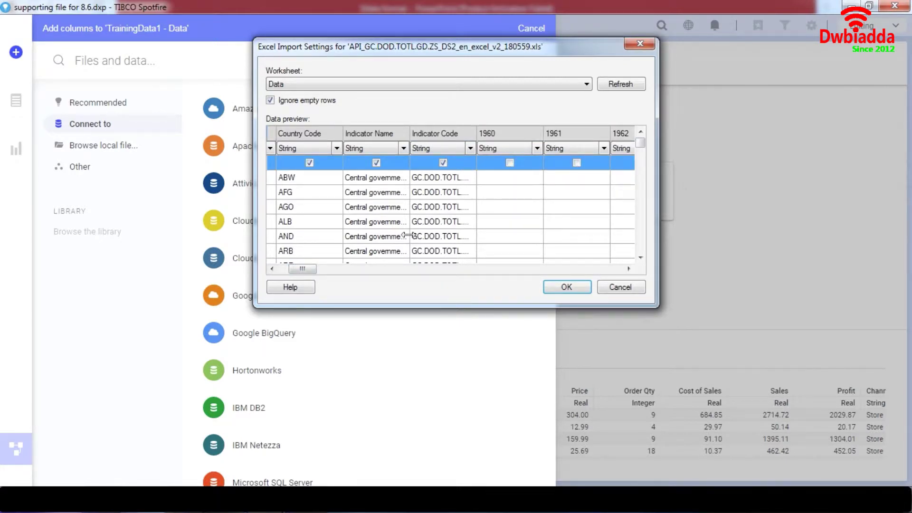
pyautogui.moveTo(316, 267); pyautogui.dragTo(344, 271)
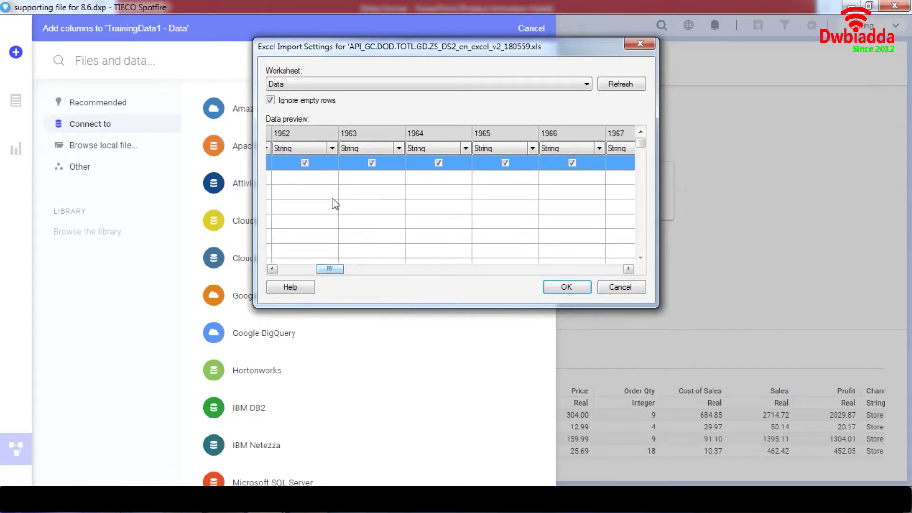
pyautogui.click(305, 162)
pyautogui.click(371, 163)
pyautogui.click(438, 163)
pyautogui.click(506, 163)
# Step: Exclude the remaining columns through 1970 and accept the Excel import settings
pyautogui.moveTo(342, 268); pyautogui.dragTo(366, 268)
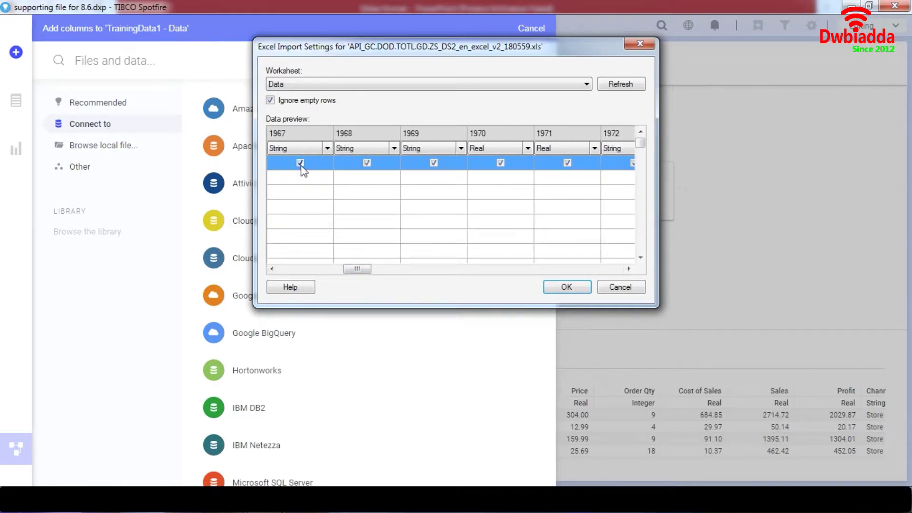
pyautogui.click(301, 163)
pyautogui.click(367, 164)
pyautogui.click(433, 164)
pyautogui.click(500, 163)
pyautogui.moveTo(369, 267); pyautogui.dragTo(275, 275)
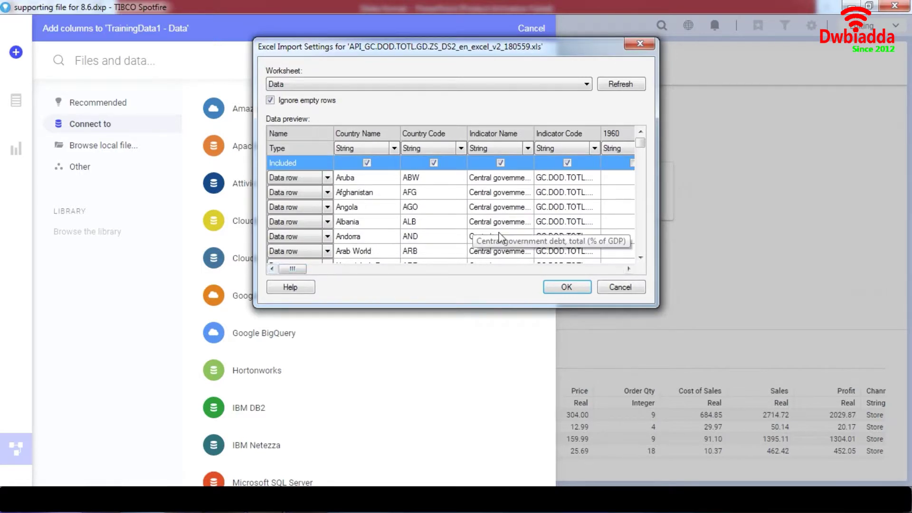
pyautogui.click(565, 286)
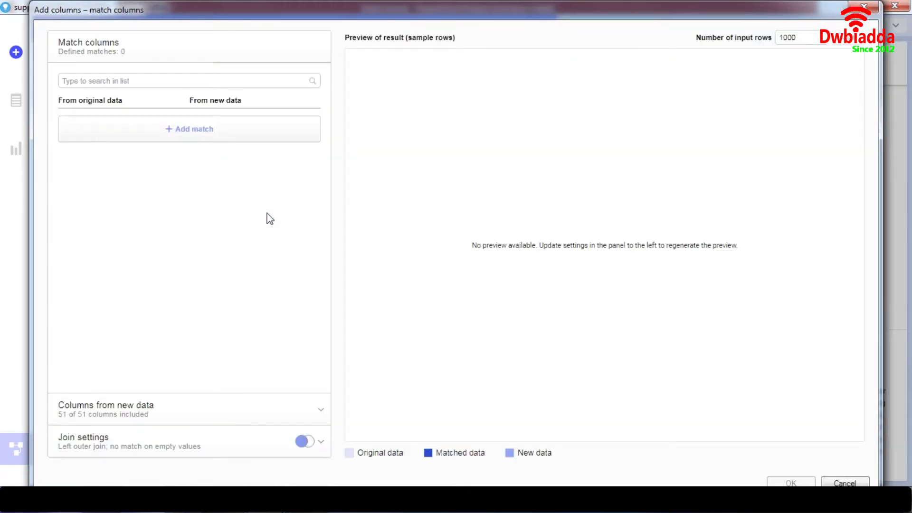
# Step: Start a new column match using Country Name from the new data
pyautogui.click(216, 134)
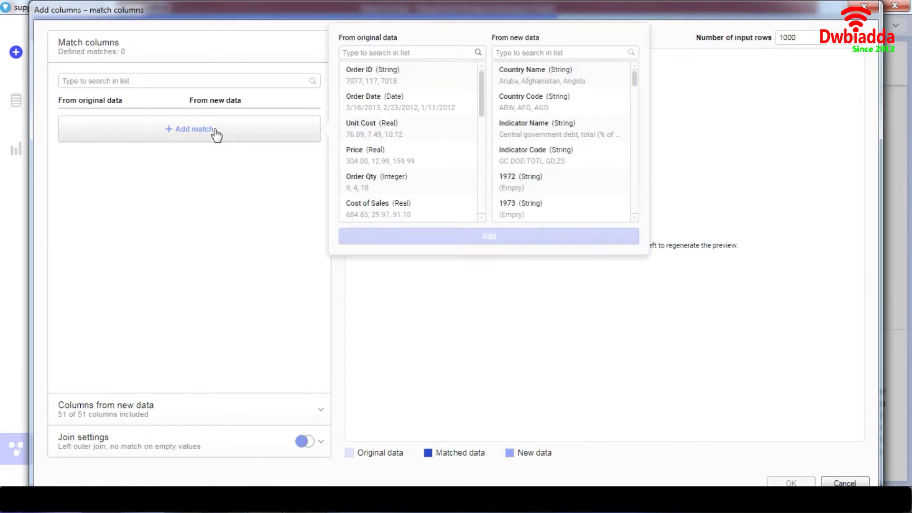
pyautogui.scroll(-5, 430, 157)
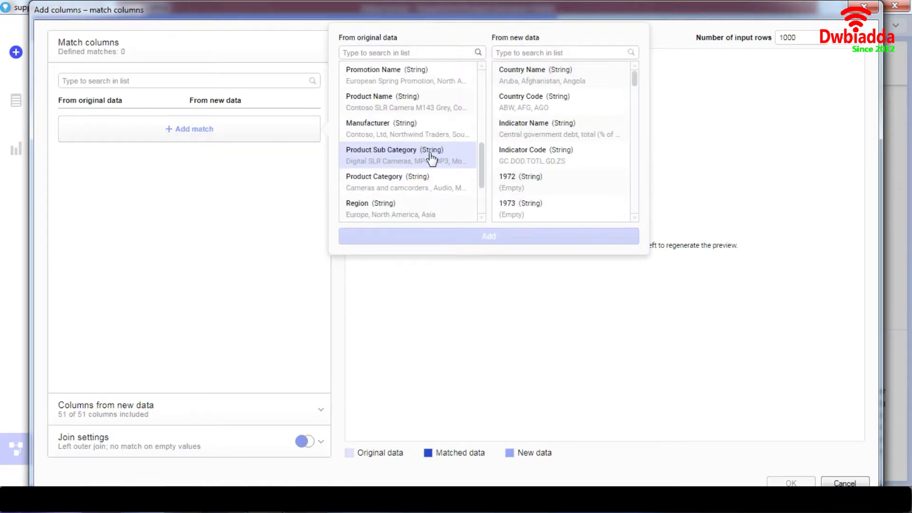
pyautogui.scroll(5, 431, 158)
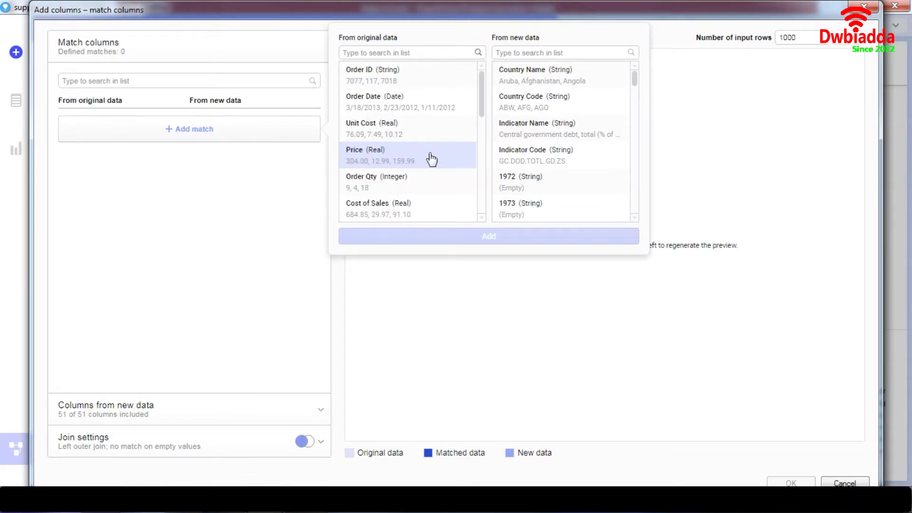
pyautogui.click(534, 100)
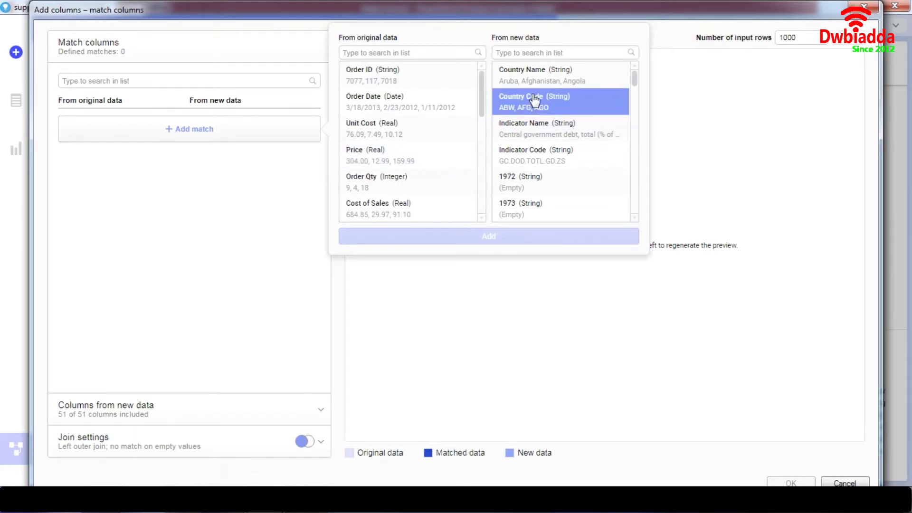
pyautogui.click(534, 76)
# Step: Pair it with Country from the original data and add the match
pyautogui.scroll(-5, 447, 138)
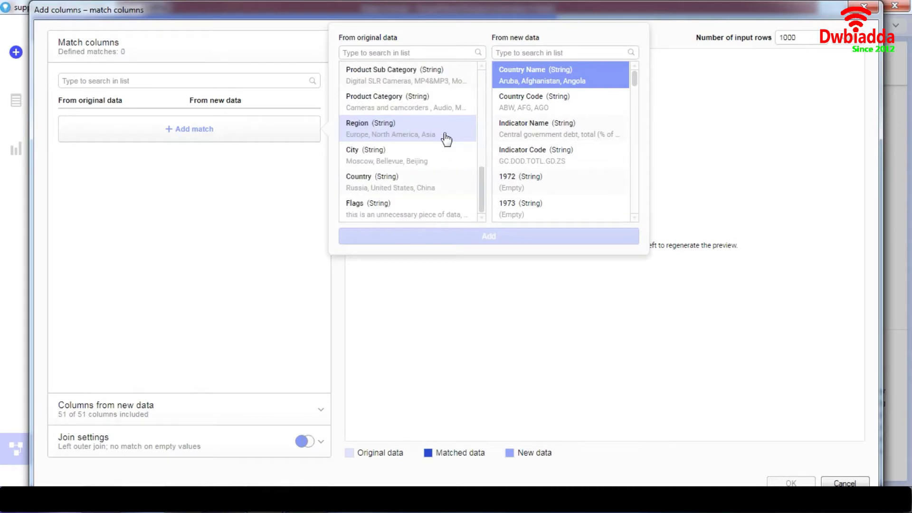
pyautogui.scroll(1, 445, 141)
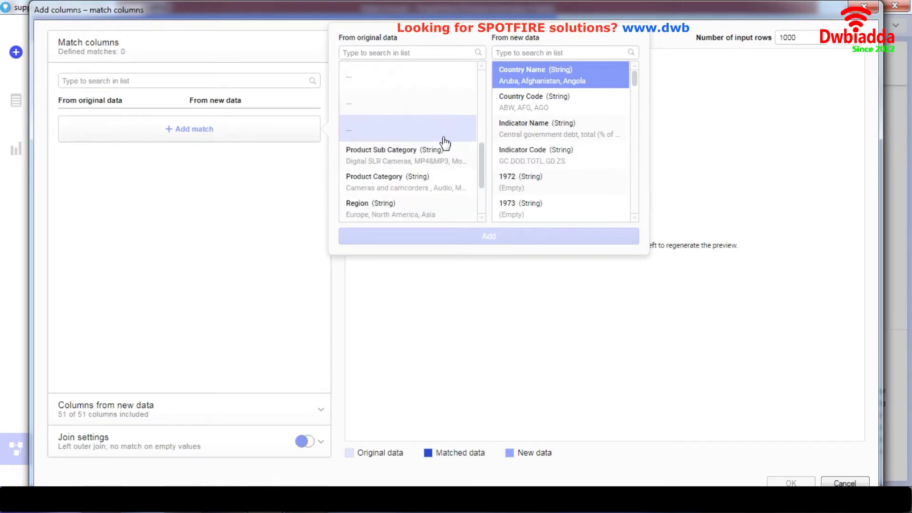
pyautogui.scroll(2, 445, 142)
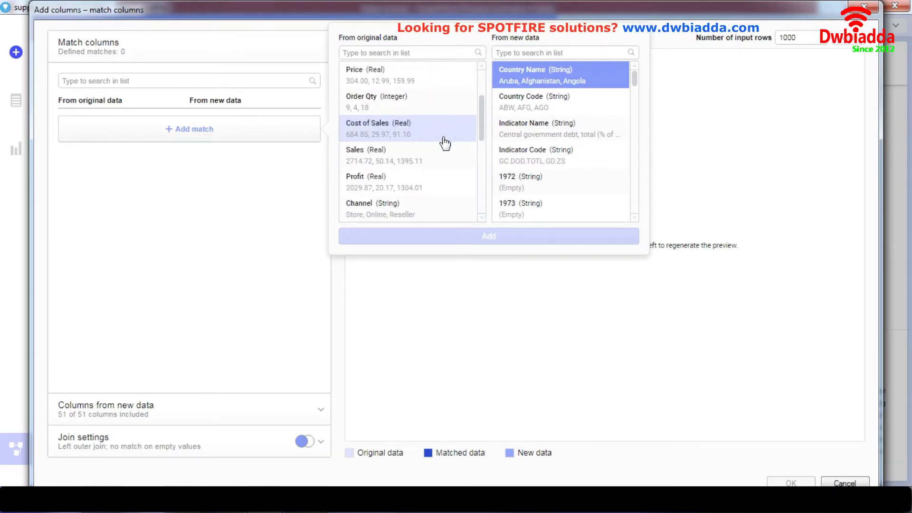
pyautogui.scroll(1, 445, 142)
pyautogui.scroll(-3, 445, 142)
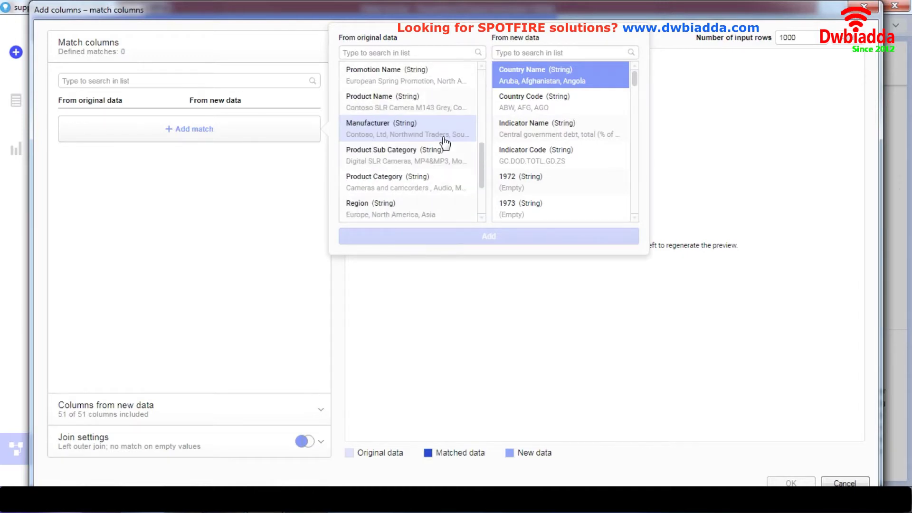
pyautogui.scroll(1, 444, 142)
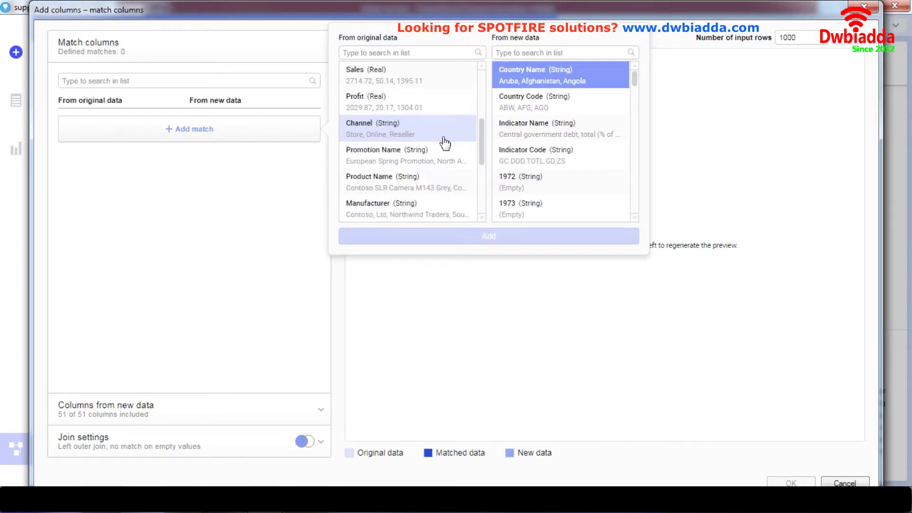
pyautogui.scroll(-2, 445, 143)
pyautogui.click(427, 192)
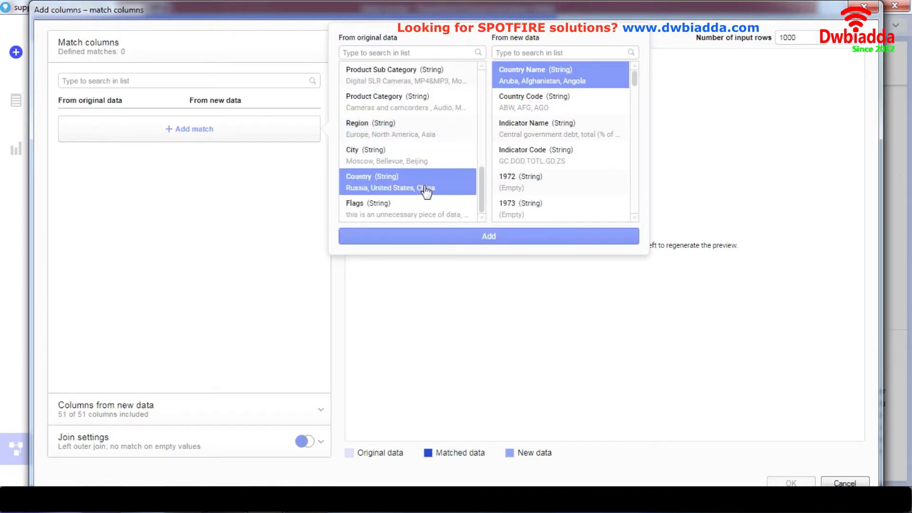
pyautogui.click(487, 241)
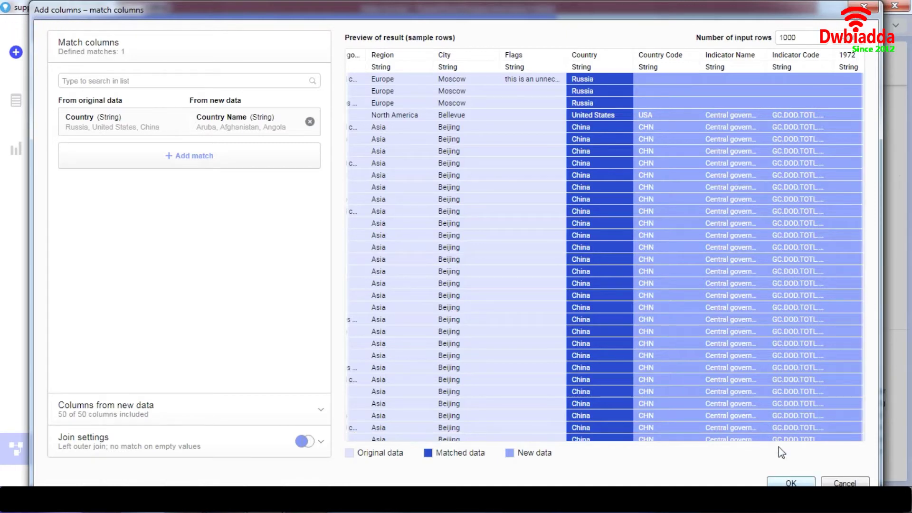
# Step: Review the matched-rows preview and confirm adding the World Bank columns
pyautogui.scroll(-15, 726, 180)
pyautogui.scroll(-10, 727, 180)
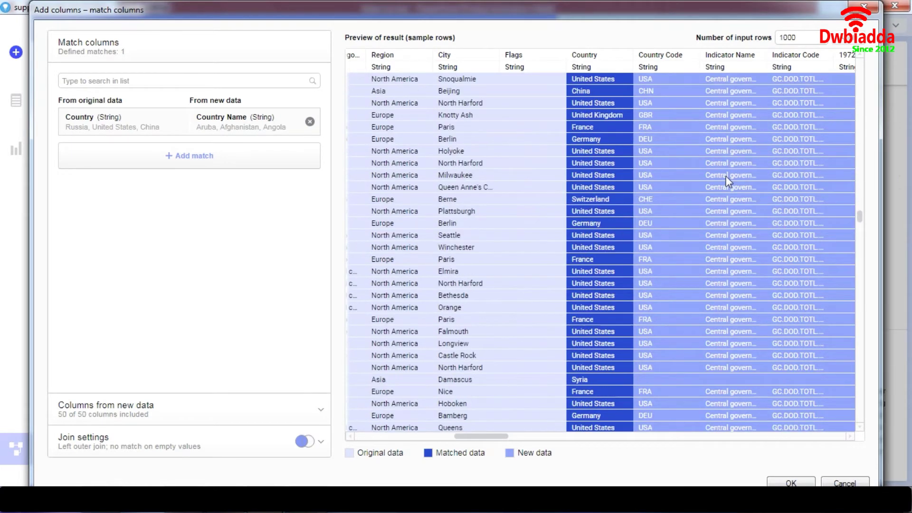
pyautogui.scroll(15, 727, 179)
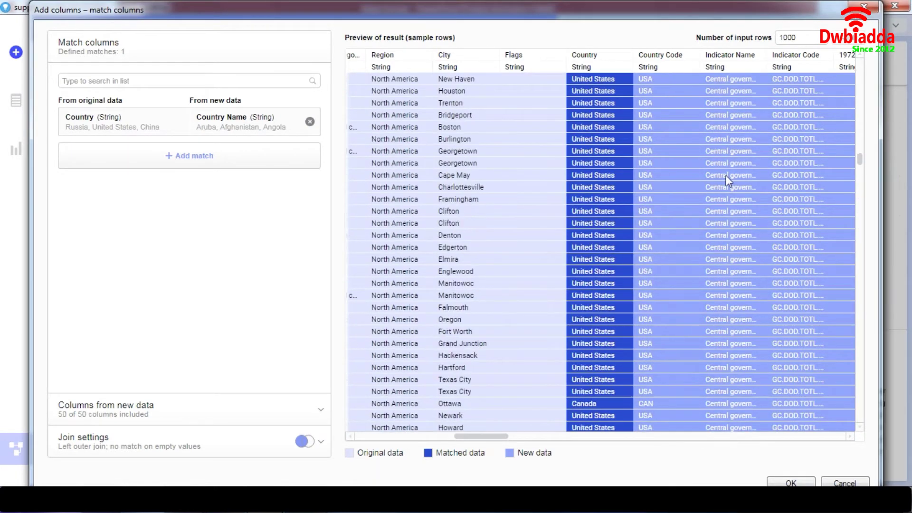
pyautogui.scroll(15, 727, 180)
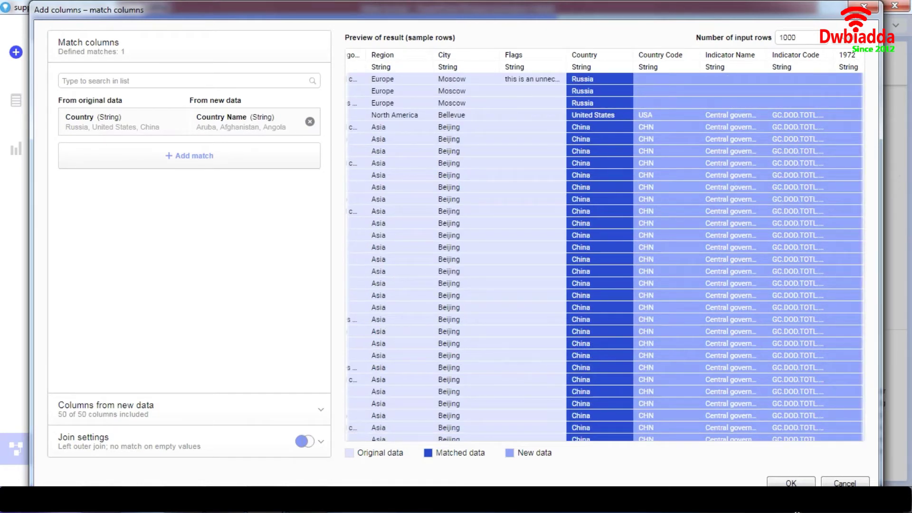
pyautogui.click(790, 482)
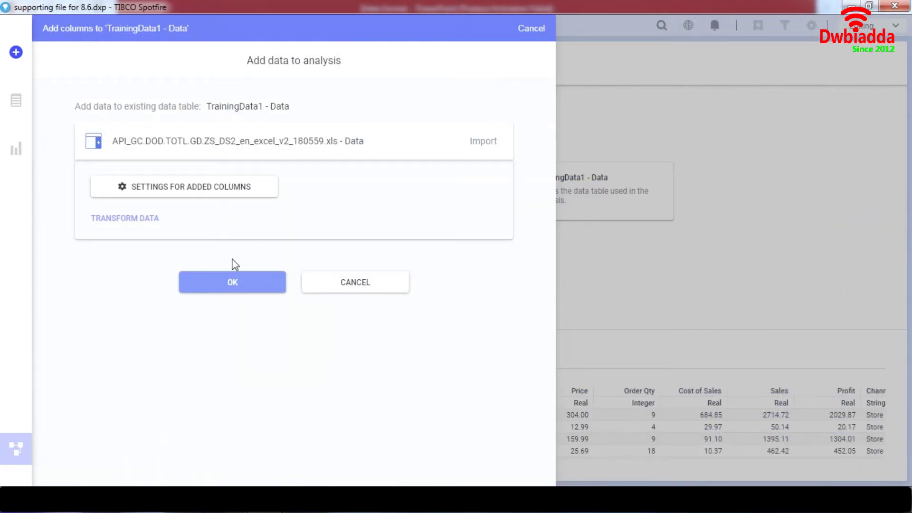
pyautogui.click(266, 285)
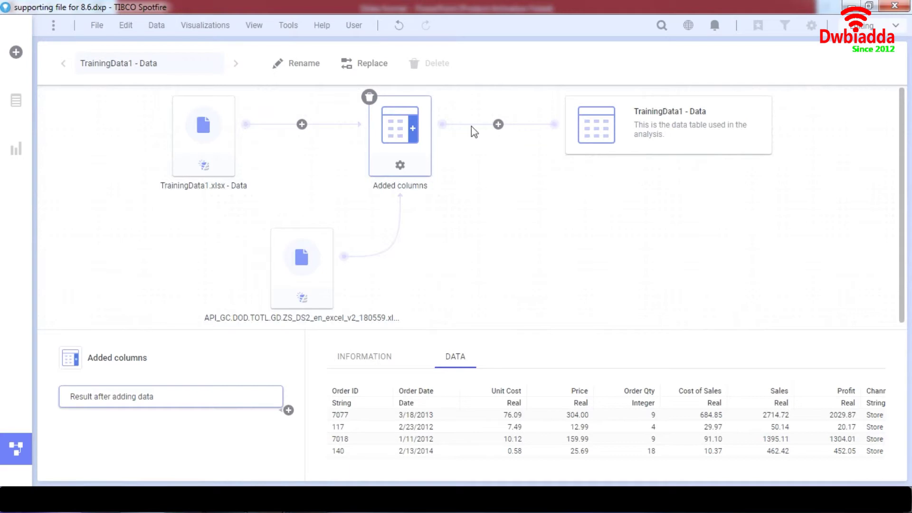
# Step: Append the World Bank Excel file's Data sheet as rows after the Added columns step
pyautogui.click(498, 125)
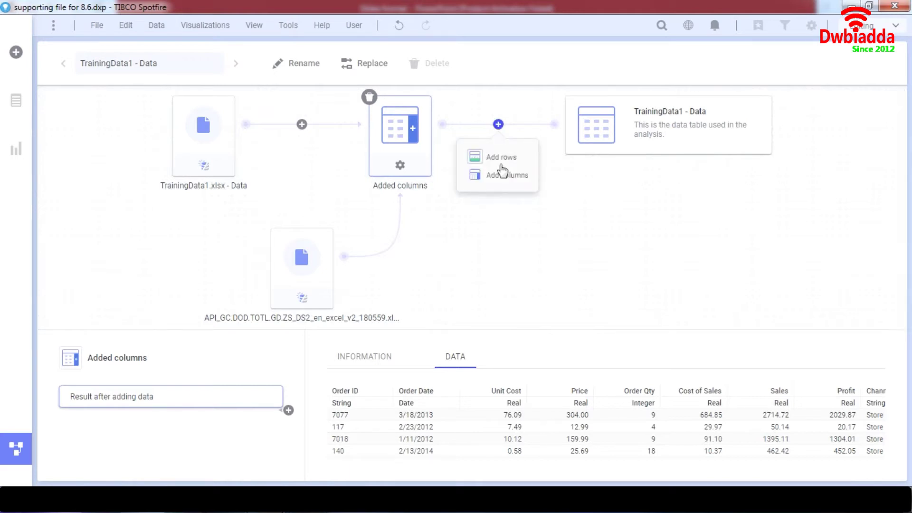
pyautogui.click(501, 167)
pyautogui.click(103, 129)
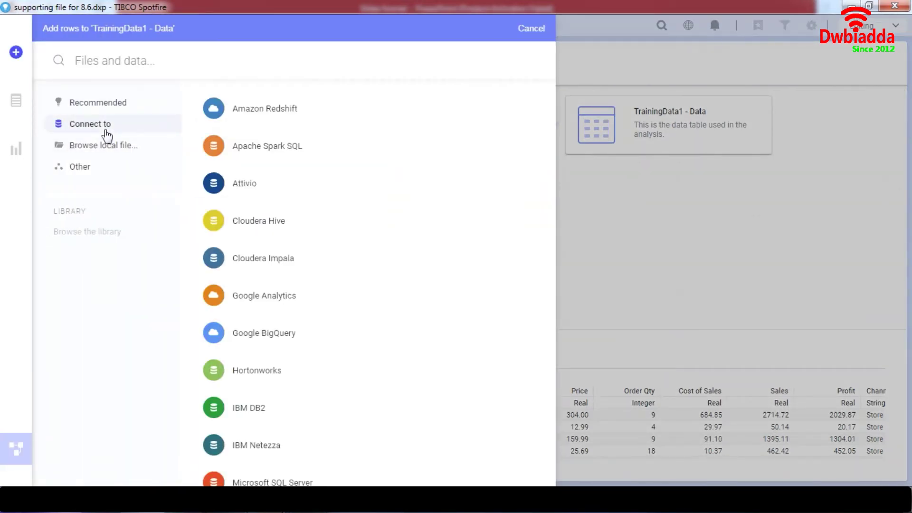
pyautogui.click(114, 146)
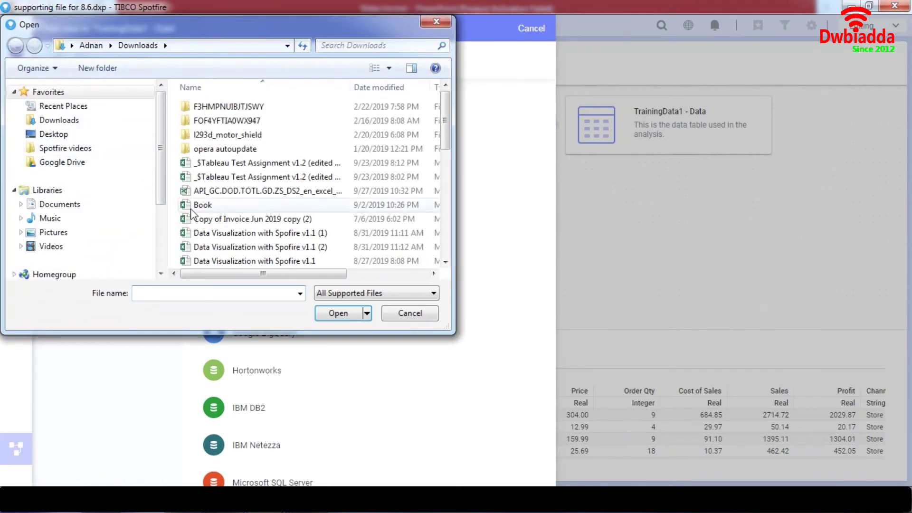
pyautogui.click(244, 193)
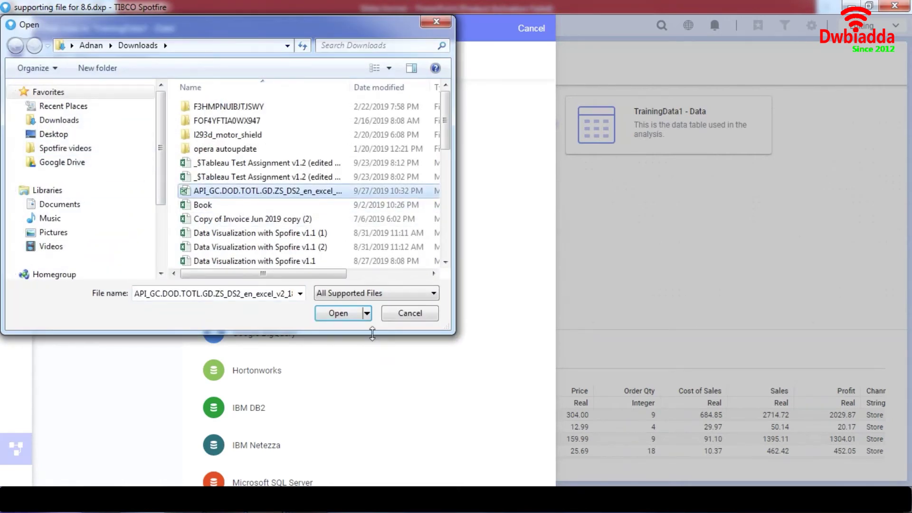
pyautogui.click(342, 319)
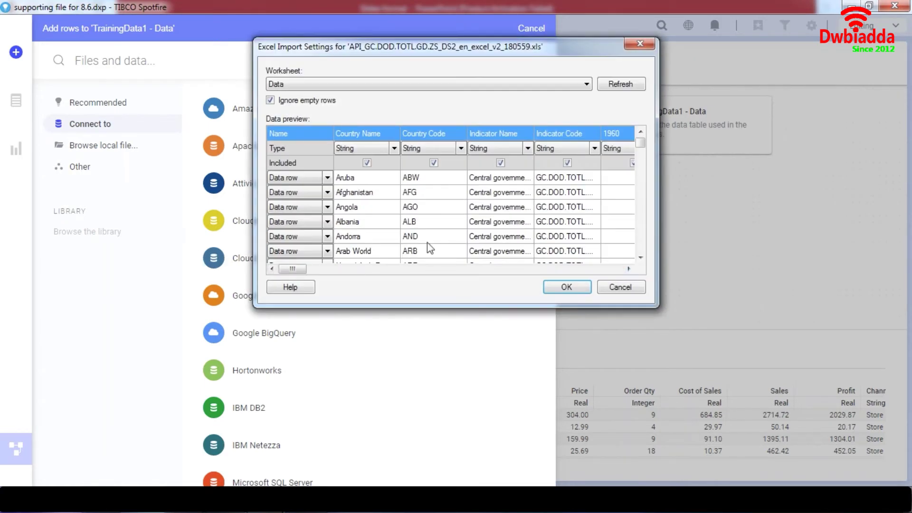
pyautogui.click(566, 287)
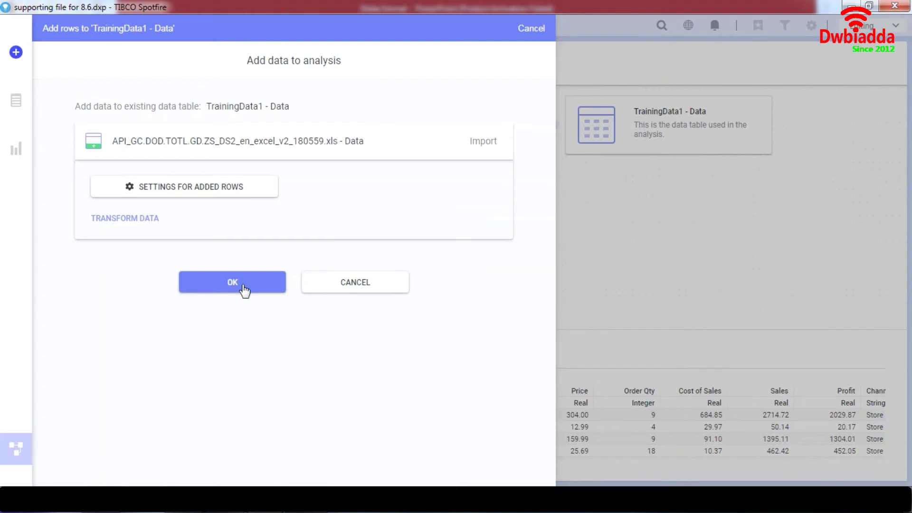
pyautogui.click(243, 288)
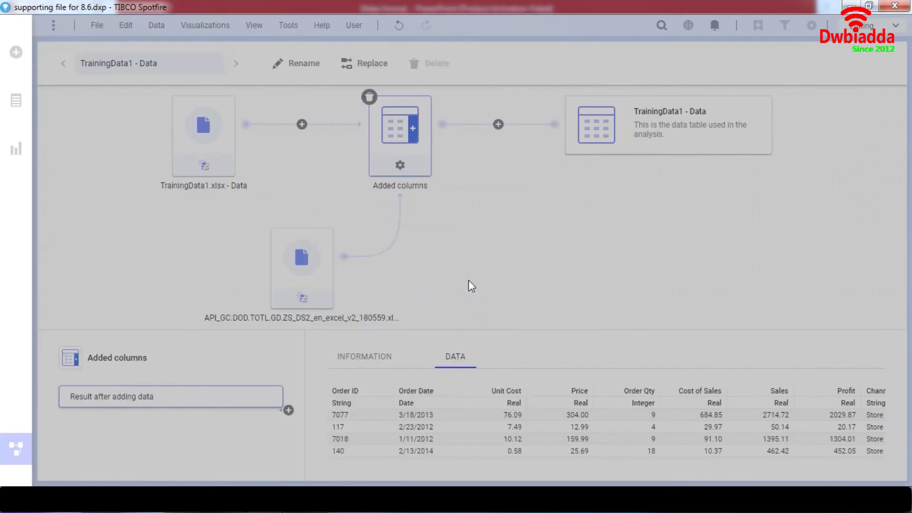